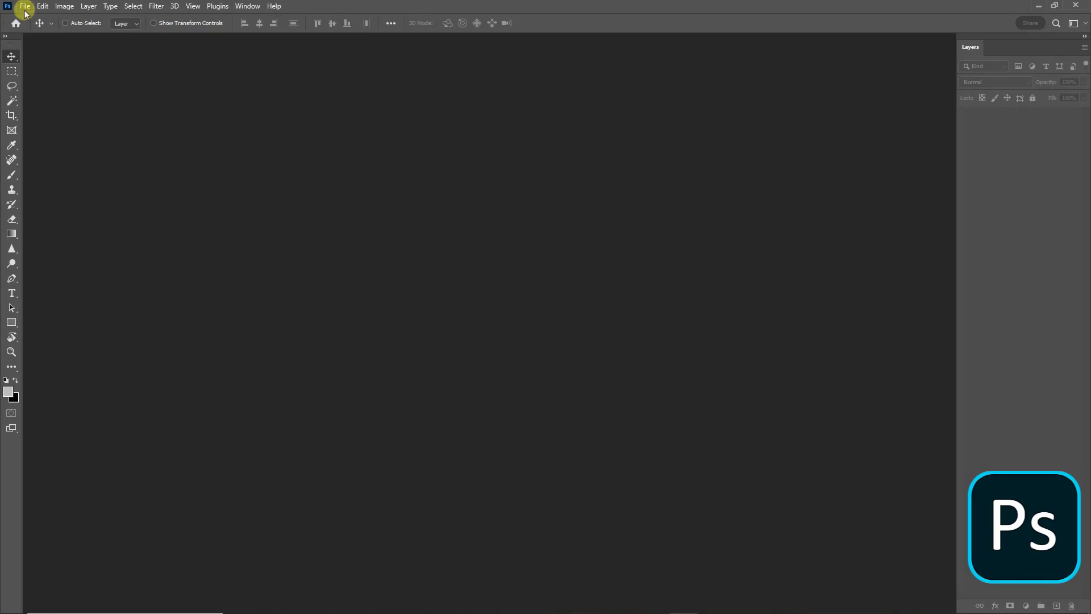
Step: Create a new document from the Custom 2560 x 1440 px, 72 ppi preset with a black background
{"action": "left_click", "coordinate": [24, 7]}
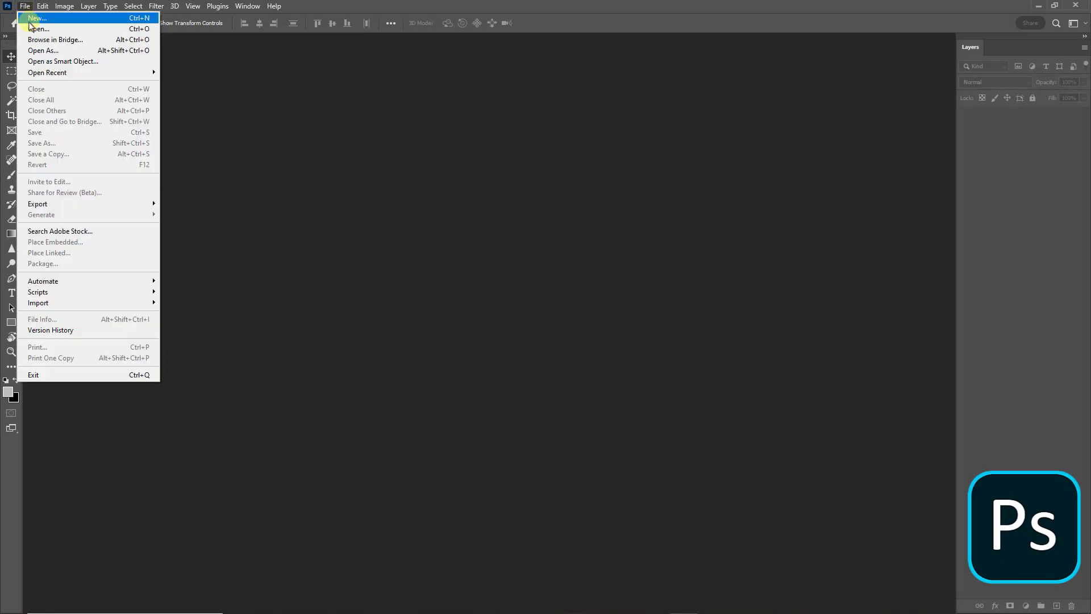
{"action": "left_click", "coordinate": [35, 24]}
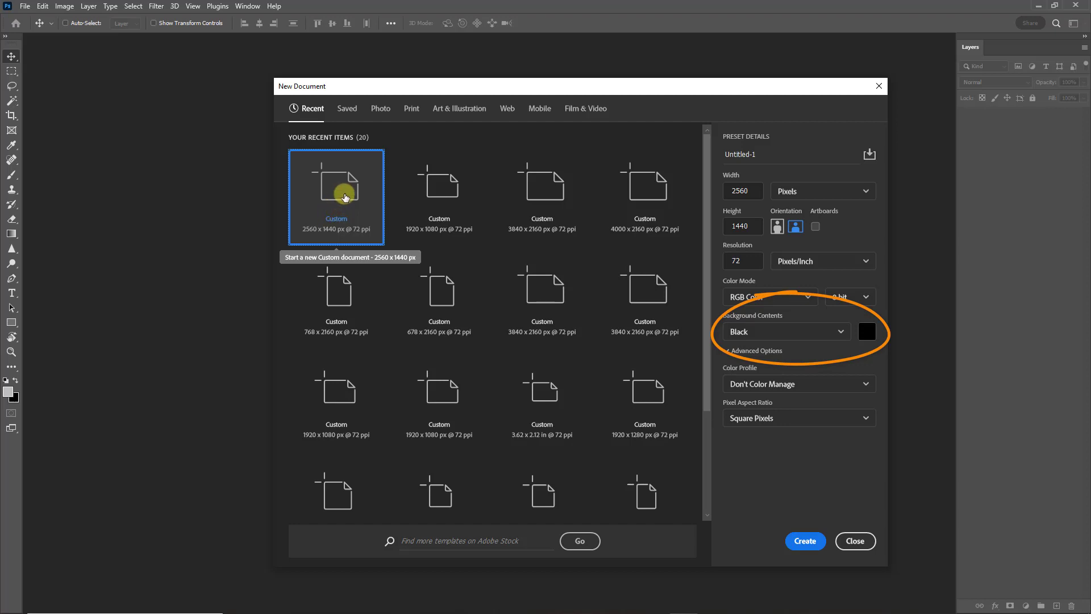
{"action": "double_click", "coordinate": [353, 177]}
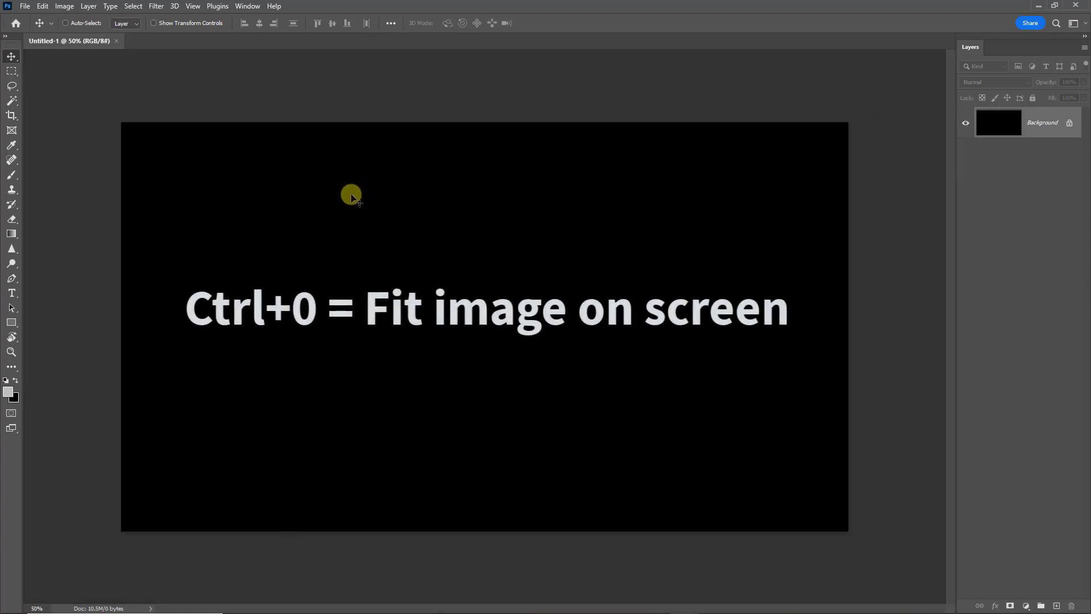
Step: Fit the whole canvas in the window with Ctrl+0
{"action": "key", "text": "ctrl+0"}
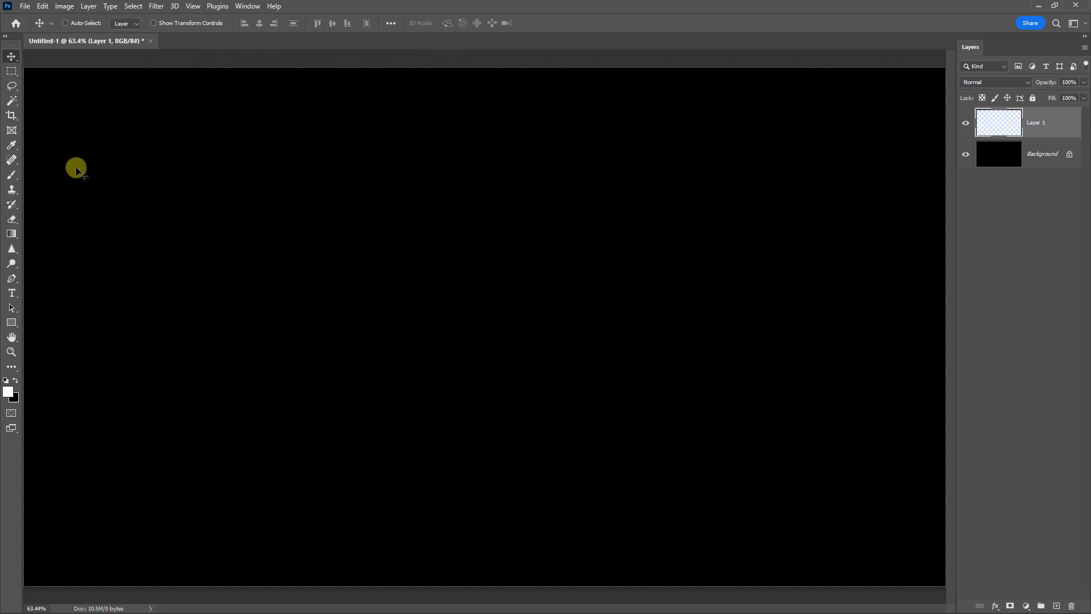
Step: Paint a ragged white band along the top edge with the Charcoal Pencil brush enlarged to 175 px
{"action": "left_click_drag", "start_coordinate": [15, 181], "coordinate": [39, 174]}
{"action": "left_click", "coordinate": [82, 26]}
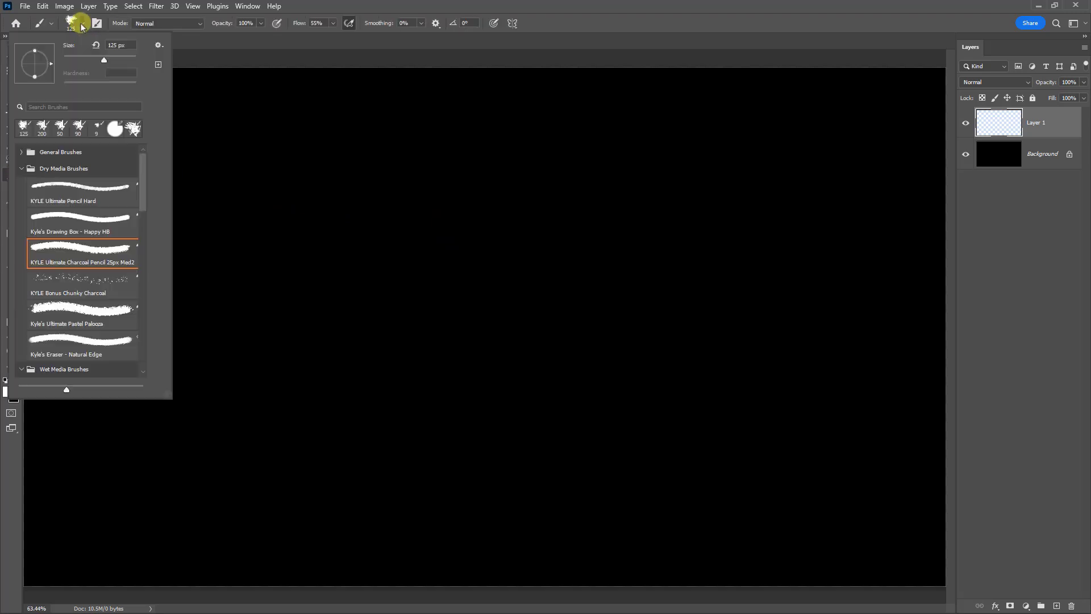
{"action": "left_click", "coordinate": [23, 171]}
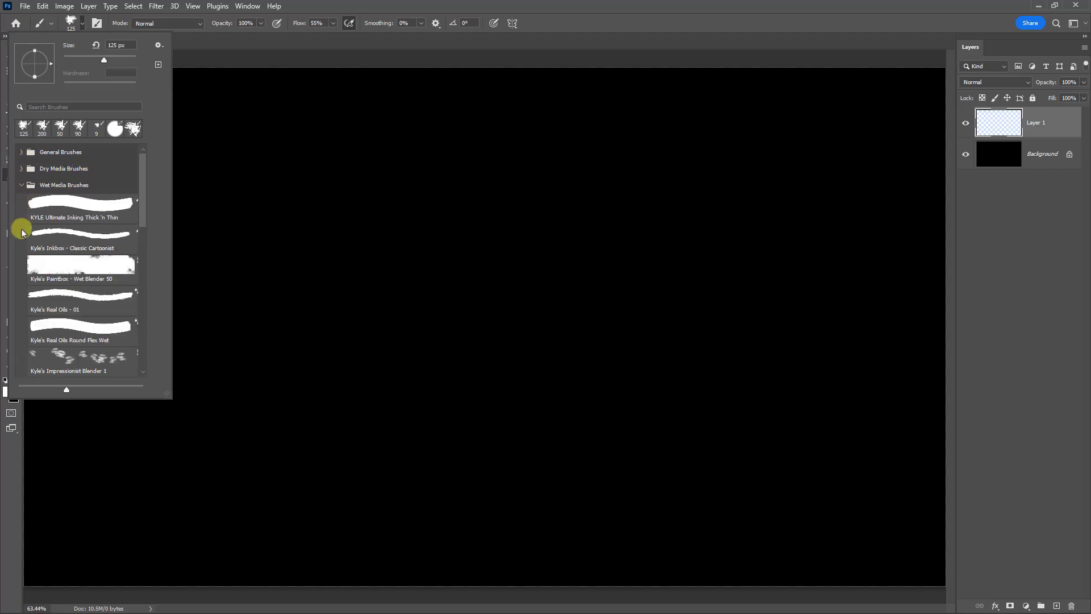
{"action": "left_click", "coordinate": [21, 170]}
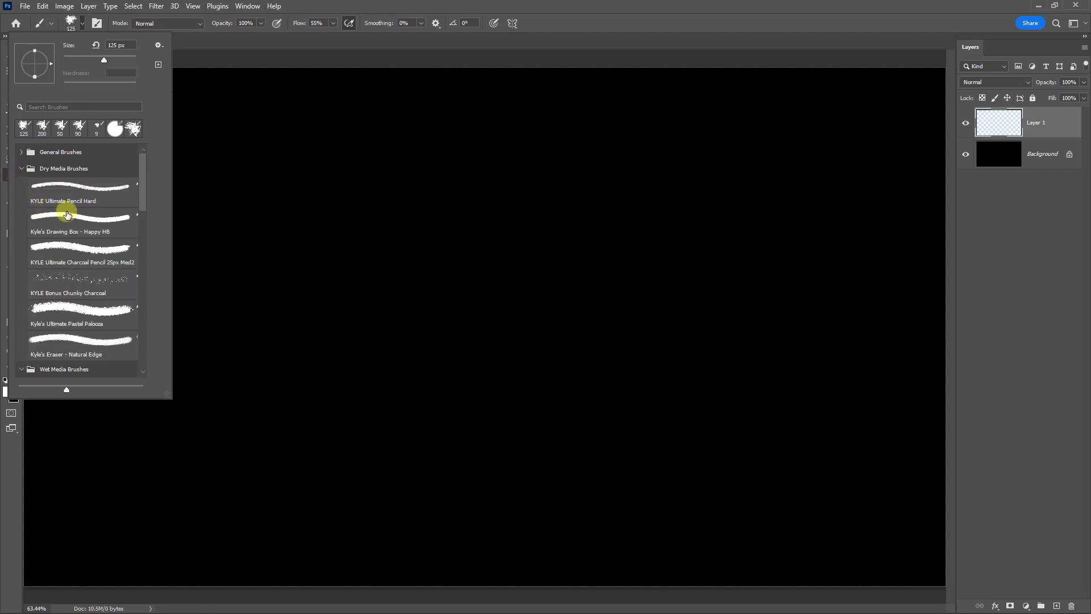
{"action": "left_click", "coordinate": [78, 252]}
{"action": "left_click", "coordinate": [273, 57]}
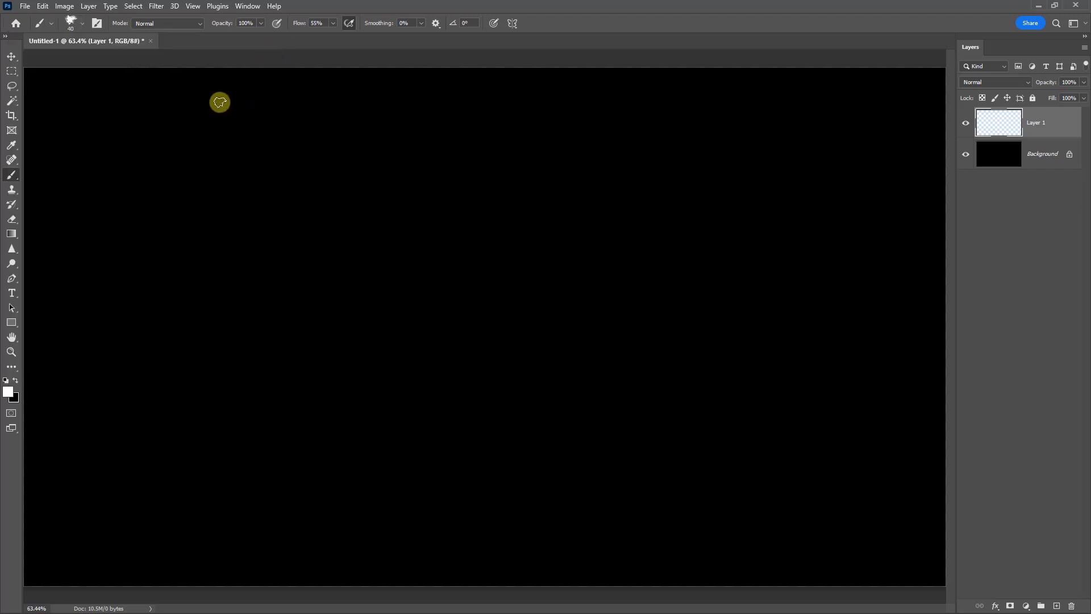
{"action": "key", "text": "bracketright"}
{"action": "key", "text": "bracketright"}
{"action": "key", "text": "bracketright"}
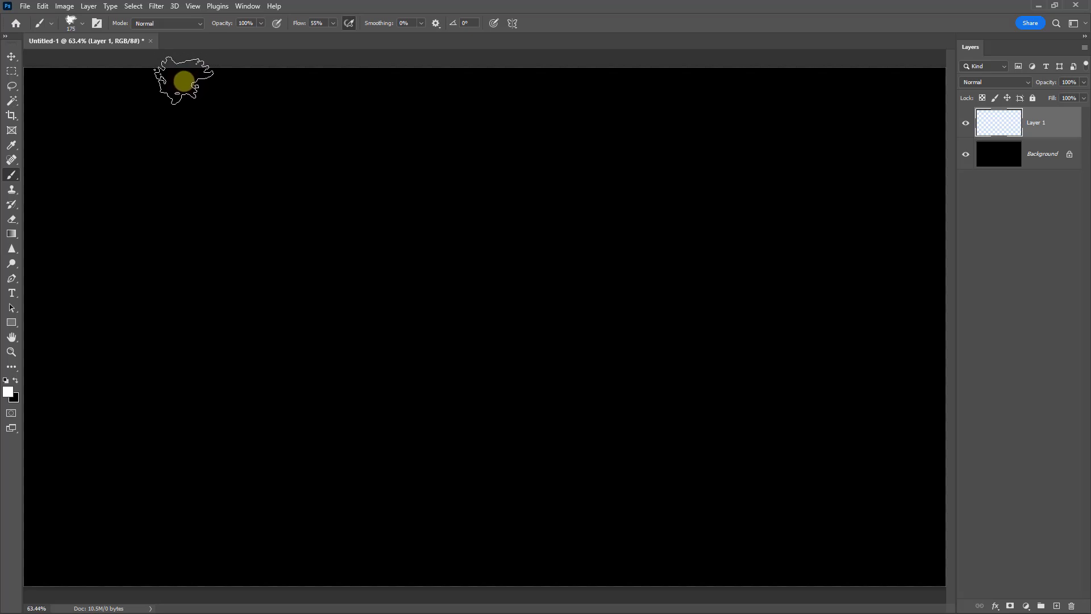
{"action": "mouse_move", "coordinate": [185, 78]}
{"action": "left_mouse_down"}
{"action": "mouse_move", "coordinate": [469, 79]}
{"action": "mouse_move", "coordinate": [194, 67]}
{"action": "mouse_move", "coordinate": [328, 83]}
{"action": "mouse_move", "coordinate": [448, 70]}
{"action": "mouse_move", "coordinate": [424, 62]}
{"action": "mouse_move", "coordinate": [408, 75]}
{"action": "mouse_move", "coordinate": [468, 73]}
{"action": "mouse_move", "coordinate": [195, 69]}
{"action": "mouse_move", "coordinate": [472, 65]}
{"action": "mouse_move", "coordinate": [414, 80]}
{"action": "left_mouse_up"}
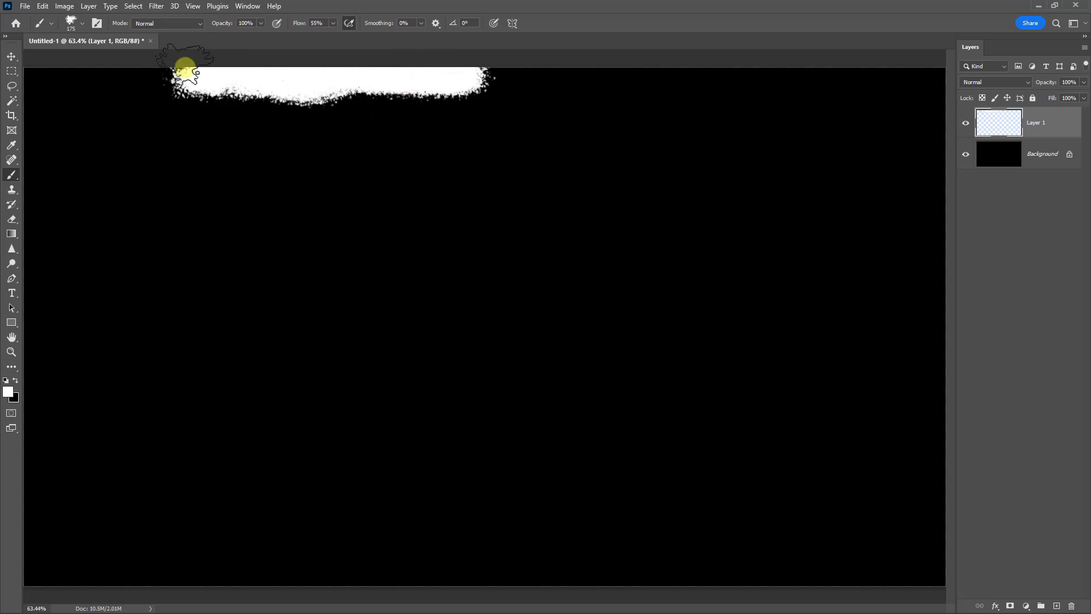
Step: Brush bristly streaks under the white band with the KYLE Ultimate Pencil Hard brush at 125 px
{"action": "left_click", "coordinate": [81, 26]}
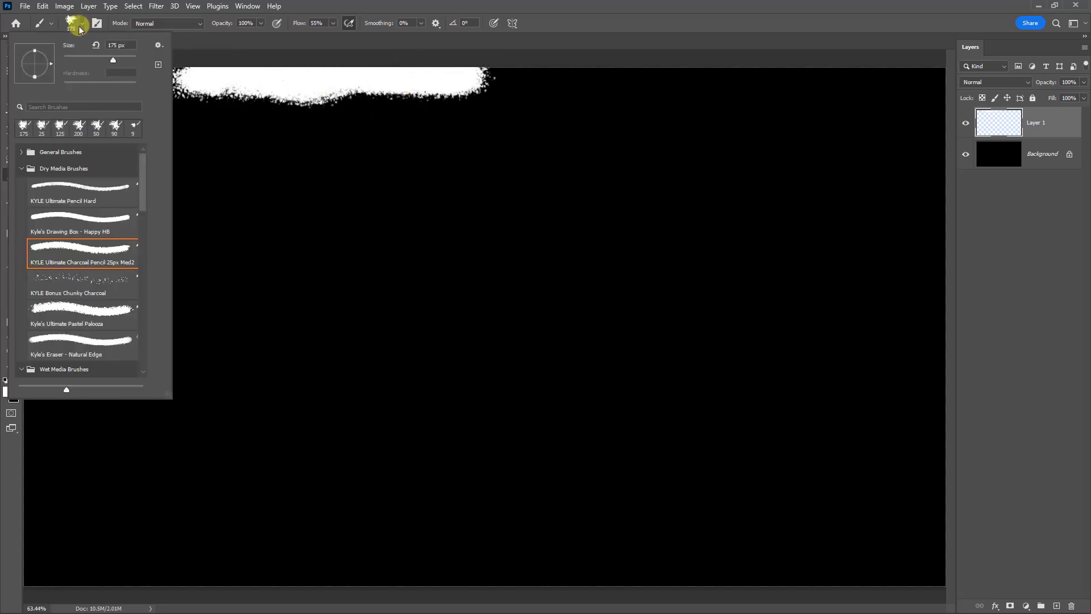
{"action": "left_click", "coordinate": [78, 190]}
{"action": "left_click", "coordinate": [414, 56]}
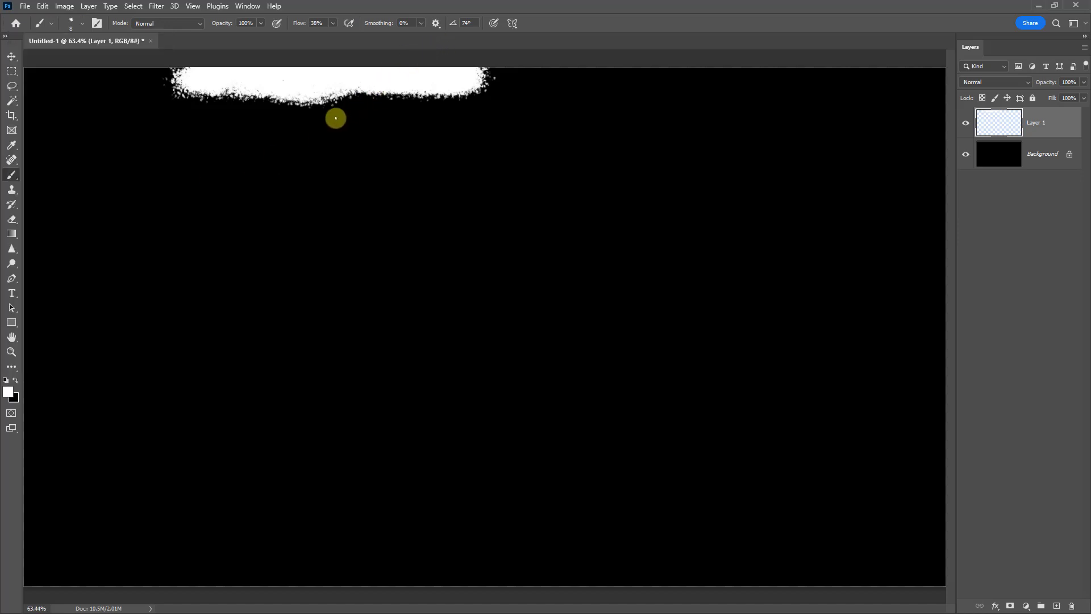
{"action": "key", "text": "bracketright"}
{"action": "key", "text": "bracketright"}
{"action": "key", "text": "bracketright"}
{"action": "key", "text": "bracketright"}
{"action": "mouse_move", "coordinate": [219, 90]}
{"action": "left_mouse_down"}
{"action": "mouse_move", "coordinate": [193, 91]}
{"action": "mouse_move", "coordinate": [458, 89]}
{"action": "mouse_move", "coordinate": [405, 81]}
{"action": "mouse_move", "coordinate": [273, 90]}
{"action": "mouse_move", "coordinate": [450, 84]}
{"action": "mouse_move", "coordinate": [461, 93]}
{"action": "mouse_move", "coordinate": [484, 72]}
{"action": "mouse_move", "coordinate": [211, 89]}
{"action": "mouse_move", "coordinate": [180, 71]}
{"action": "mouse_move", "coordinate": [183, 86]}
{"action": "mouse_move", "coordinate": [212, 90]}
{"action": "mouse_move", "coordinate": [268, 79]}
{"action": "left_mouse_up"}
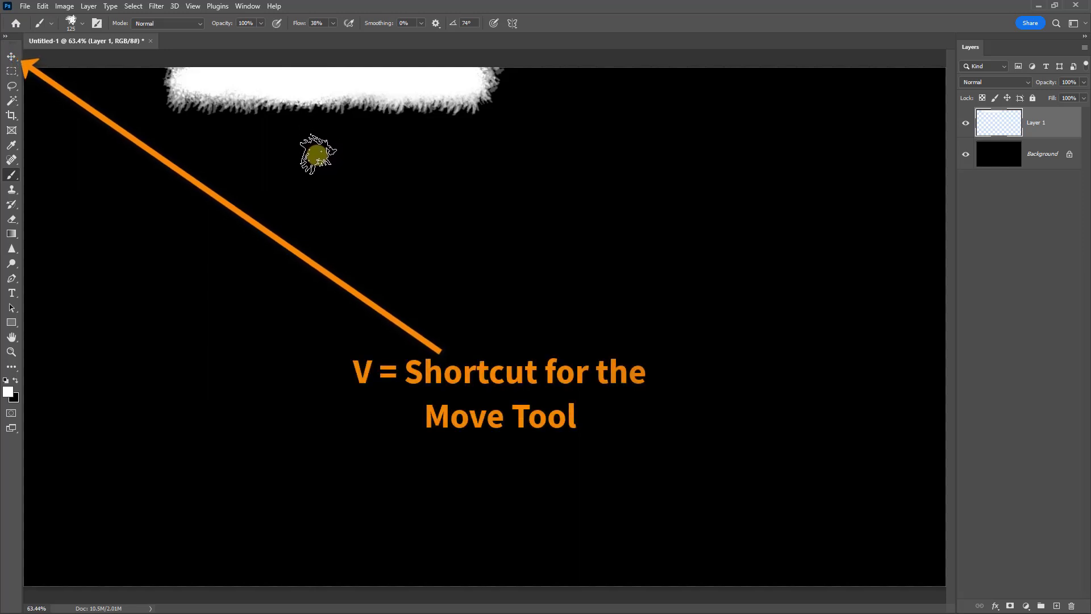
Step: Alt-drag copies of the white stroke with the Move Tool so they fill the entire top edge
{"action": "left_click", "coordinate": [11, 57]}
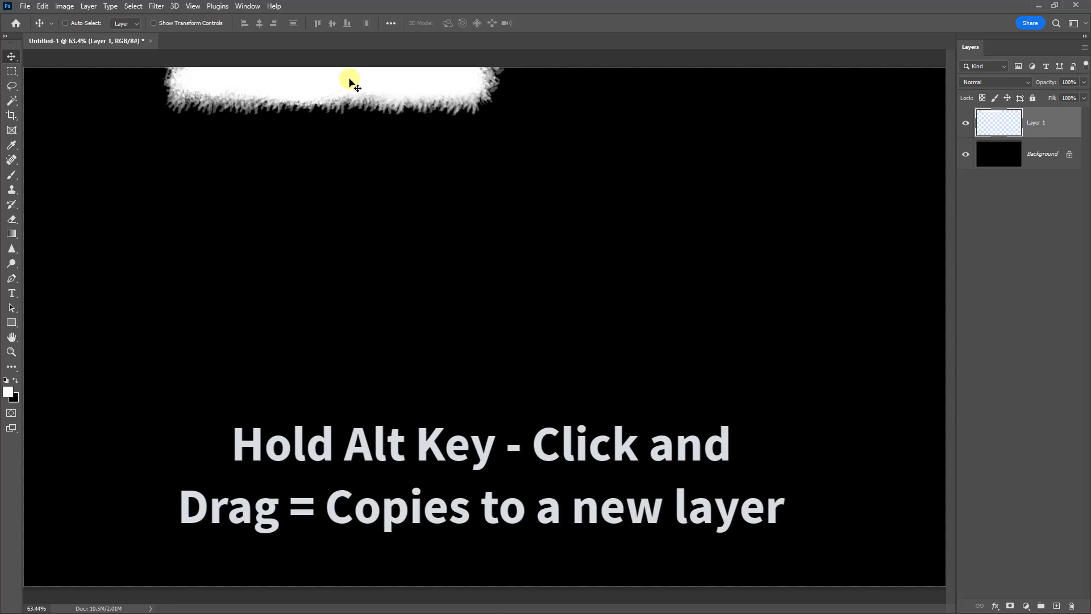
{"action": "mouse_move", "coordinate": [345, 82]}
{"action": "left_mouse_down"}
{"action": "mouse_move", "coordinate": [471, 108]}
{"action": "mouse_move", "coordinate": [617, 96]}
{"action": "mouse_move", "coordinate": [634, 81]}
{"action": "mouse_move", "coordinate": [653, 87]}
{"action": "mouse_move", "coordinate": [636, 87]}
{"action": "mouse_move", "coordinate": [637, 98]}
{"action": "left_mouse_up"}
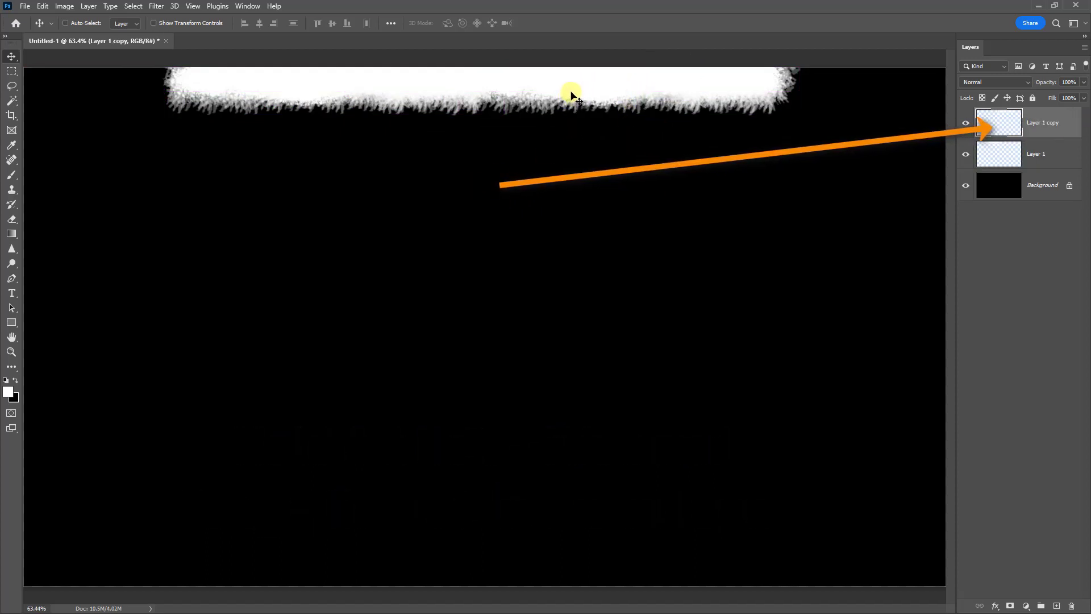
{"action": "mouse_move", "coordinate": [568, 88]}
{"action": "left_mouse_down"}
{"action": "mouse_move", "coordinate": [803, 100]}
{"action": "mouse_move", "coordinate": [841, 86]}
{"action": "left_mouse_up"}
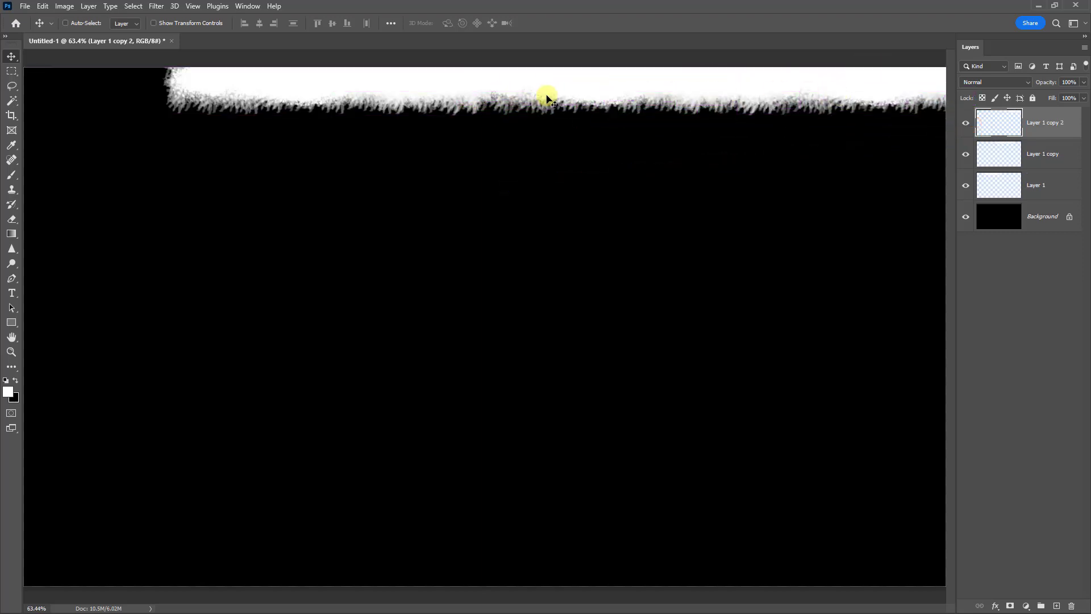
{"action": "left_click_drag", "start_coordinate": [604, 91], "coordinate": [461, 209]}
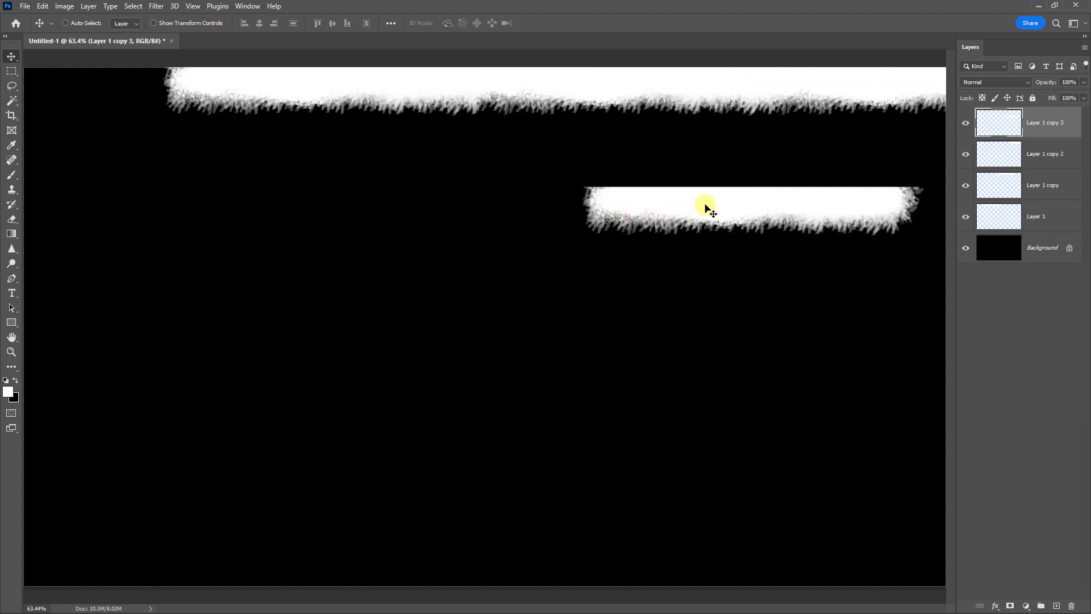
{"action": "left_click_drag", "start_coordinate": [711, 203], "coordinate": [155, 87]}
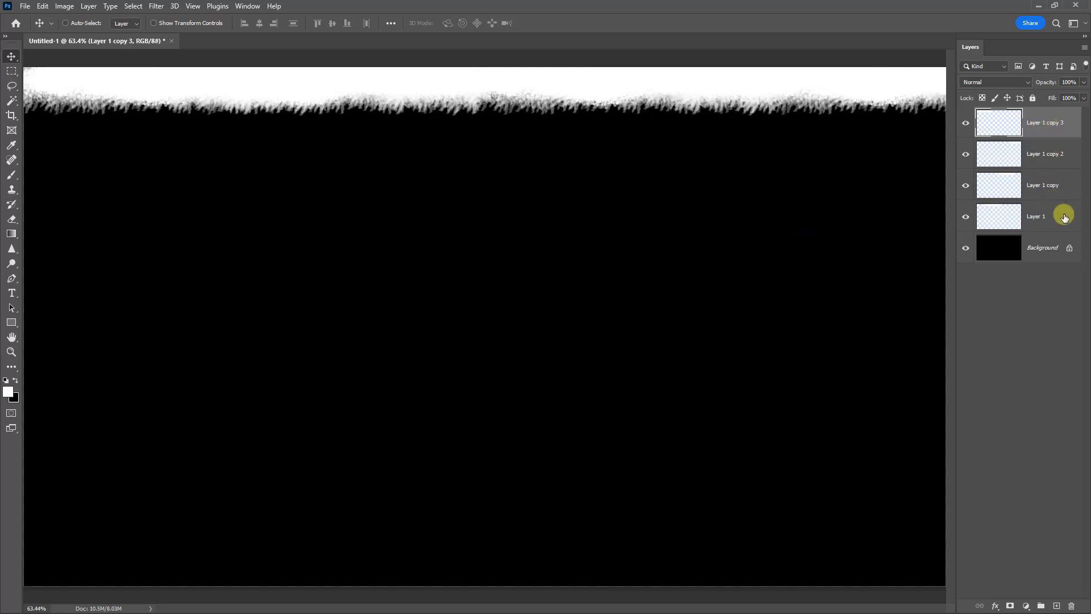
Step: Merge Layer 1, Layer 1 copy and Layer 1 copy 2 into a single strip layer
{"action": "left_click", "coordinate": [1042, 154], "text": "ctrl"}
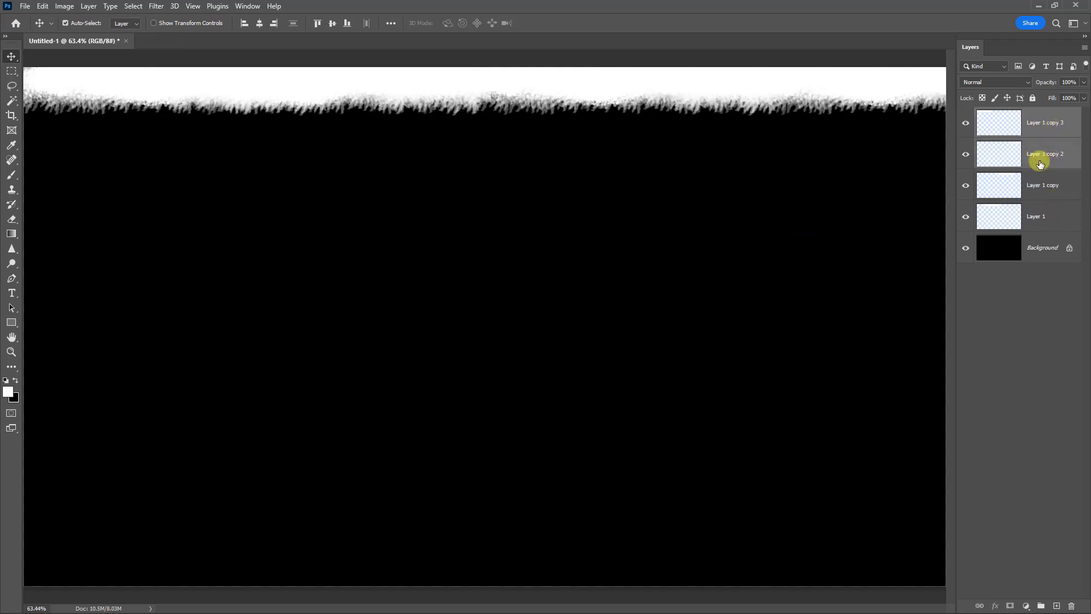
{"action": "left_click", "coordinate": [1045, 188], "text": "ctrl"}
{"action": "left_click", "coordinate": [1066, 204], "text": "ctrl"}
{"action": "right_click", "coordinate": [1044, 195]}
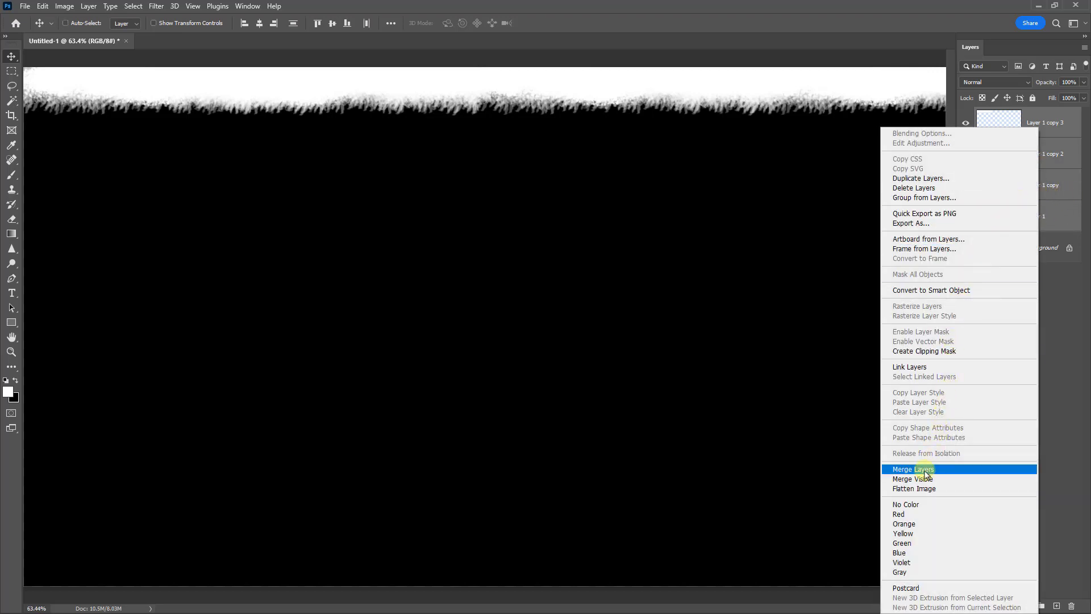
{"action": "left_click", "coordinate": [920, 469]}
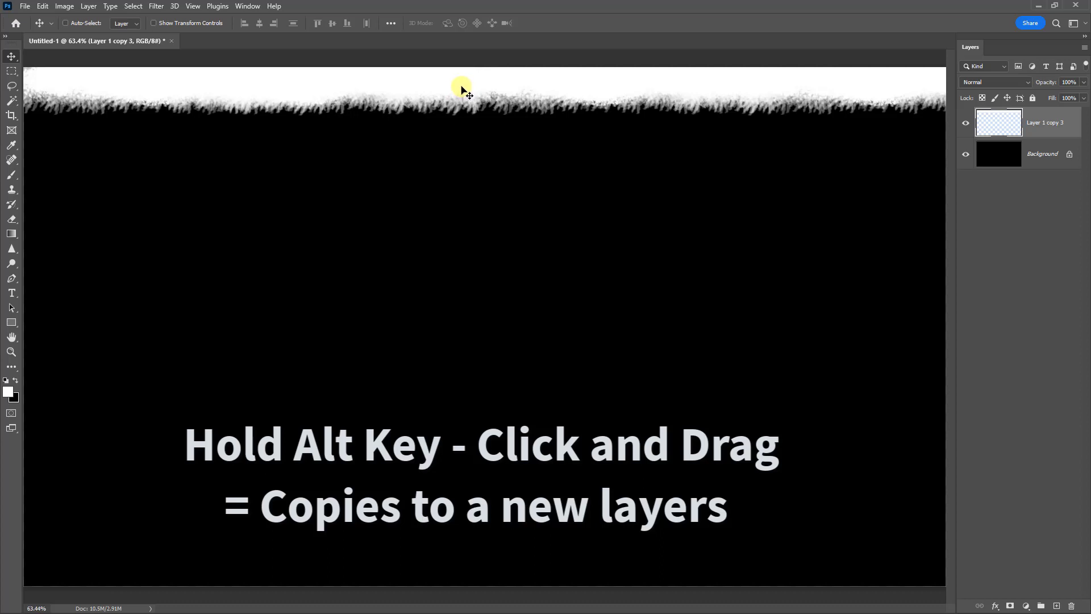
Step: Duplicate the strip, flip it vertically, and place it along the canvas bottom
{"action": "left_click_drag", "start_coordinate": [458, 81], "coordinate": [453, 187]}
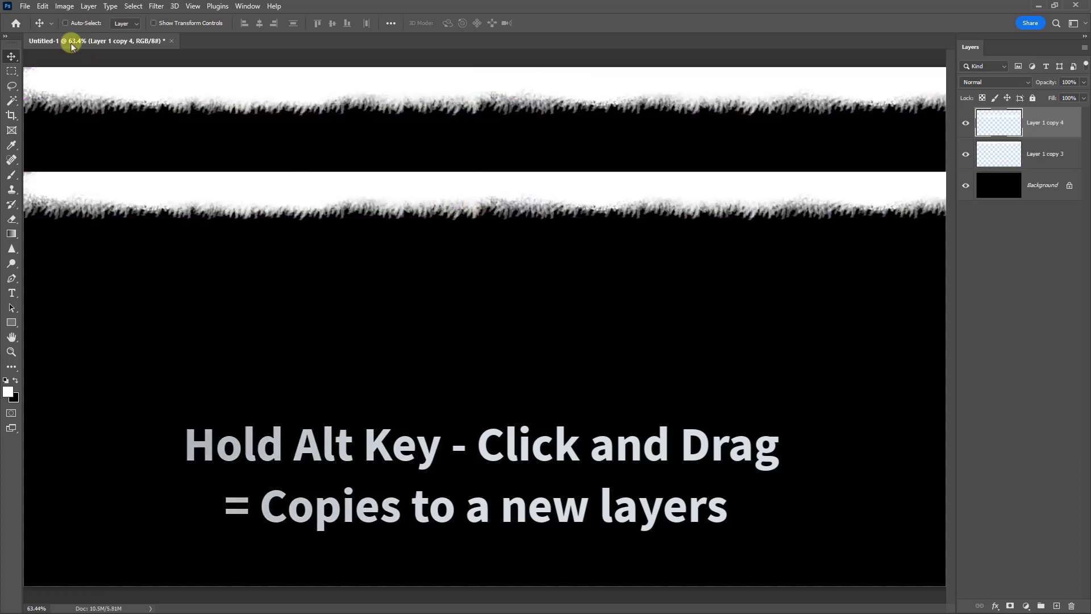
{"action": "left_click", "coordinate": [42, 7]}
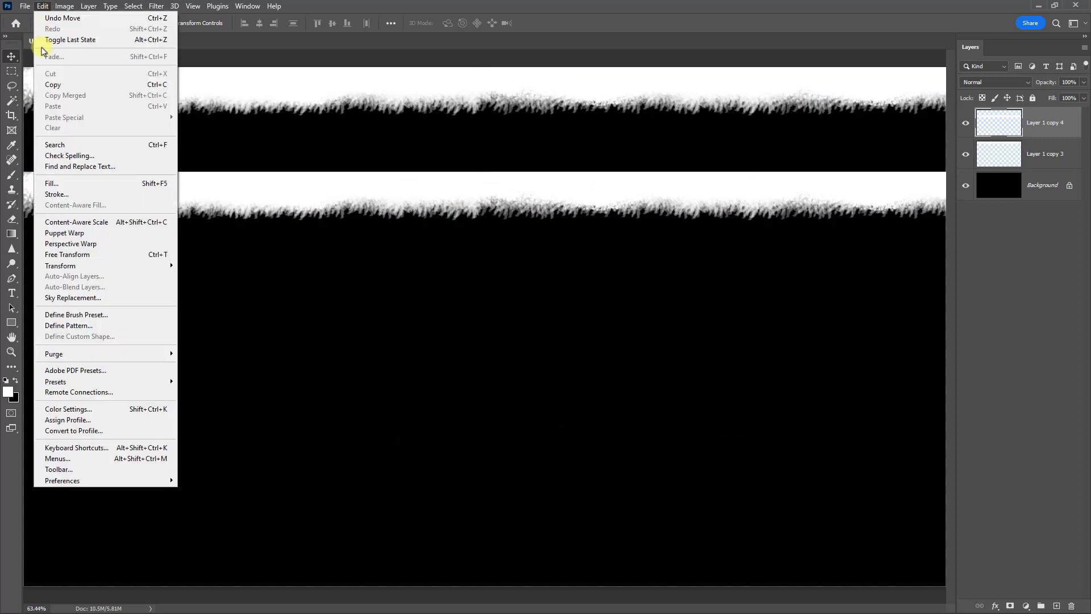
{"action": "mouse_move", "coordinate": [60, 268]}
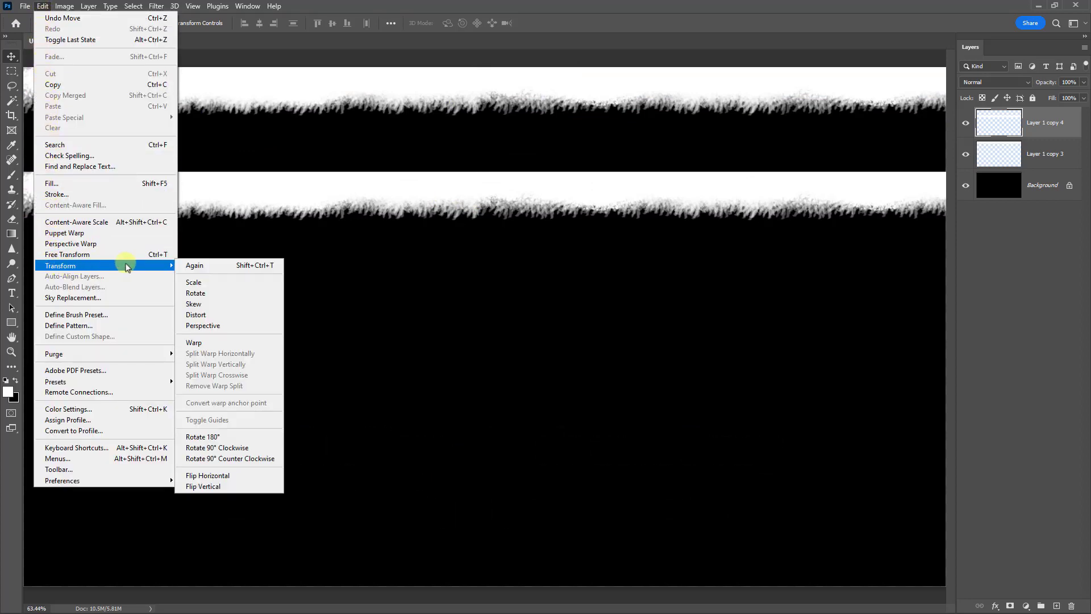
{"action": "left_click", "coordinate": [216, 488]}
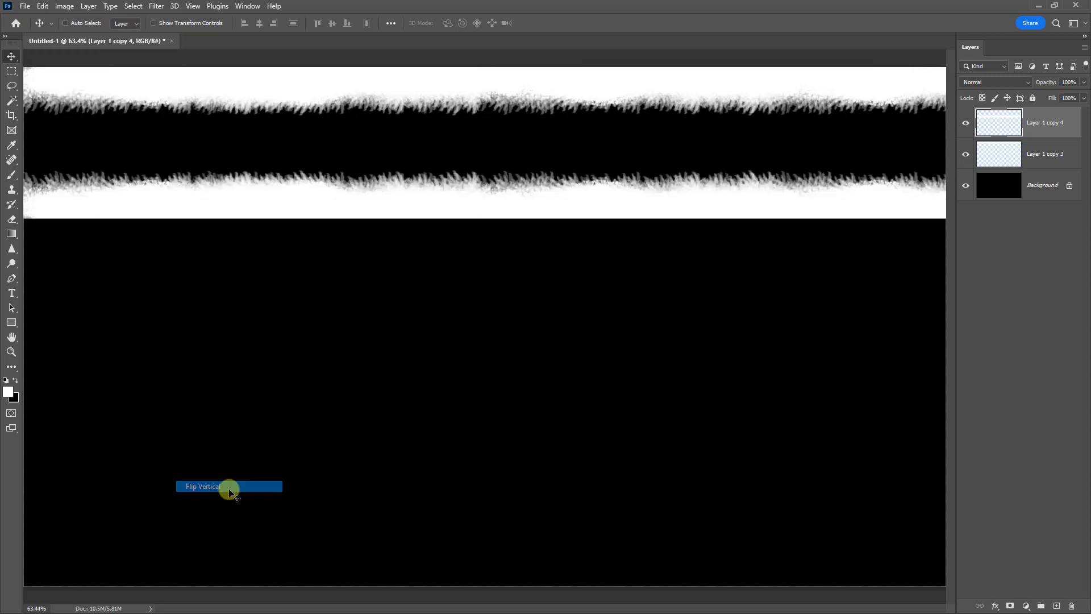
{"action": "left_click_drag", "start_coordinate": [480, 202], "coordinate": [477, 247]}
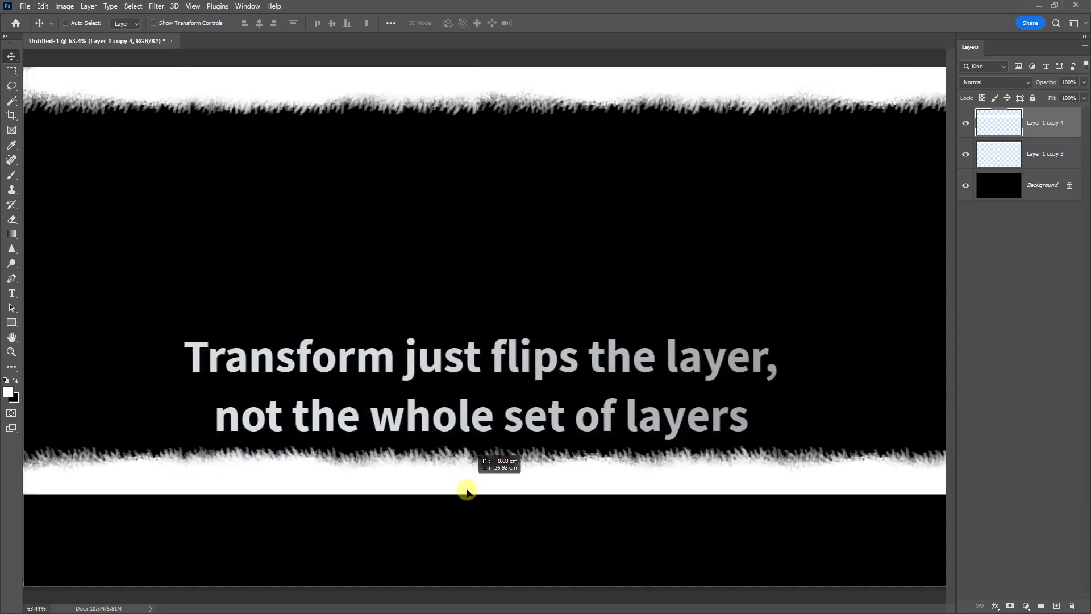
{"action": "left_click_drag", "start_coordinate": [465, 501], "coordinate": [461, 575]}
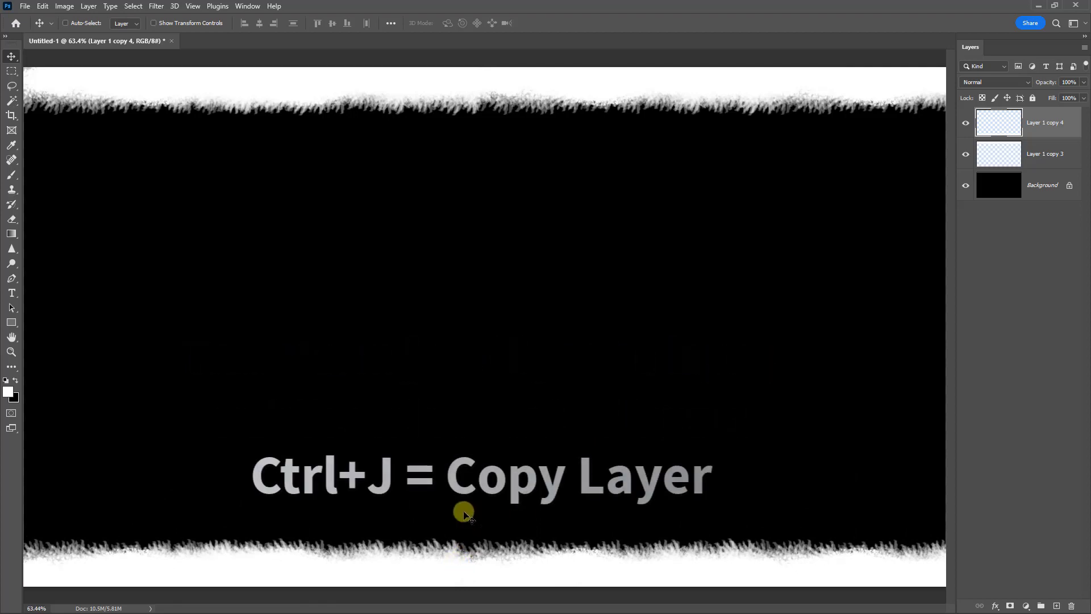
Step: Duplicate the bottom strip with Ctrl+J and move the copy up to transform it for the sides
{"action": "left_click_drag", "start_coordinate": [462, 508], "coordinate": [464, 514]}
{"action": "key", "text": "ctrl+j"}
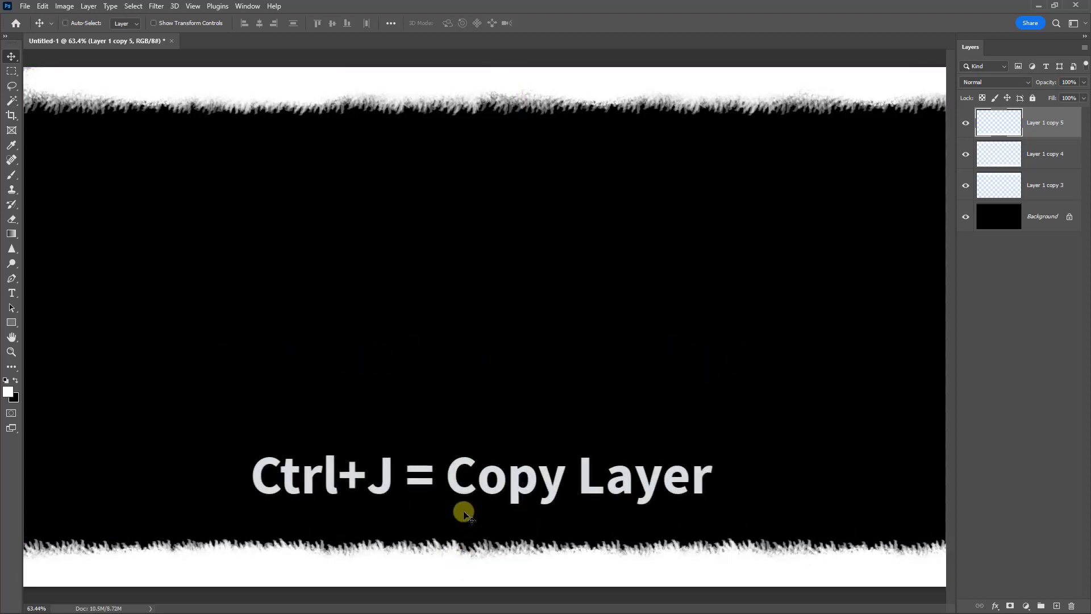
{"action": "mouse_move", "coordinate": [444, 563]}
{"action": "left_mouse_down"}
{"action": "mouse_move", "coordinate": [440, 367]}
{"action": "mouse_move", "coordinate": [429, 358]}
{"action": "left_mouse_up"}
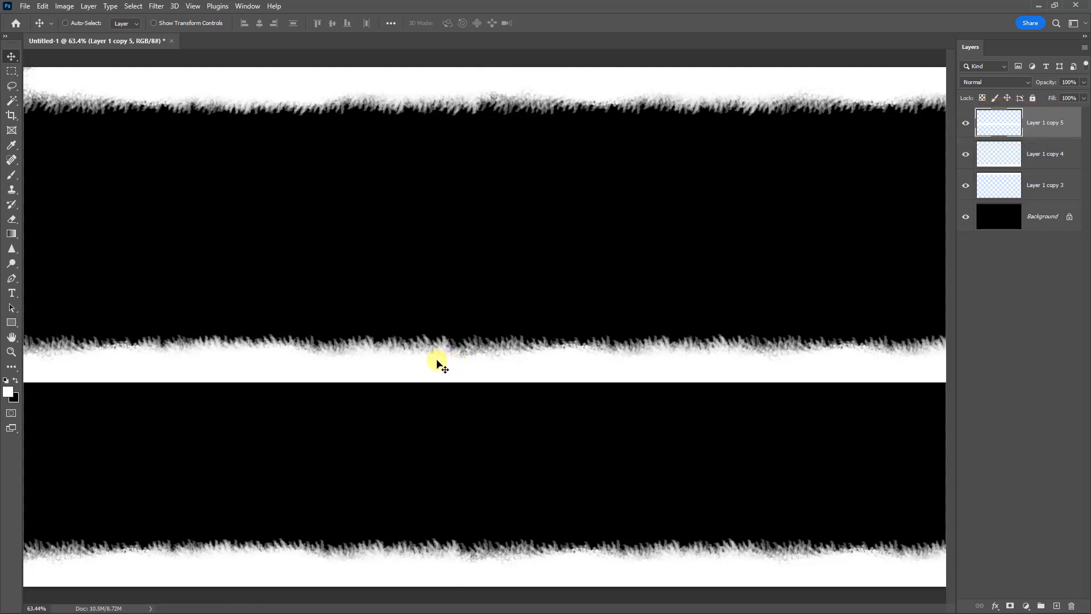
{"action": "left_click", "coordinate": [42, 11]}
{"action": "mouse_move", "coordinate": [55, 269]}
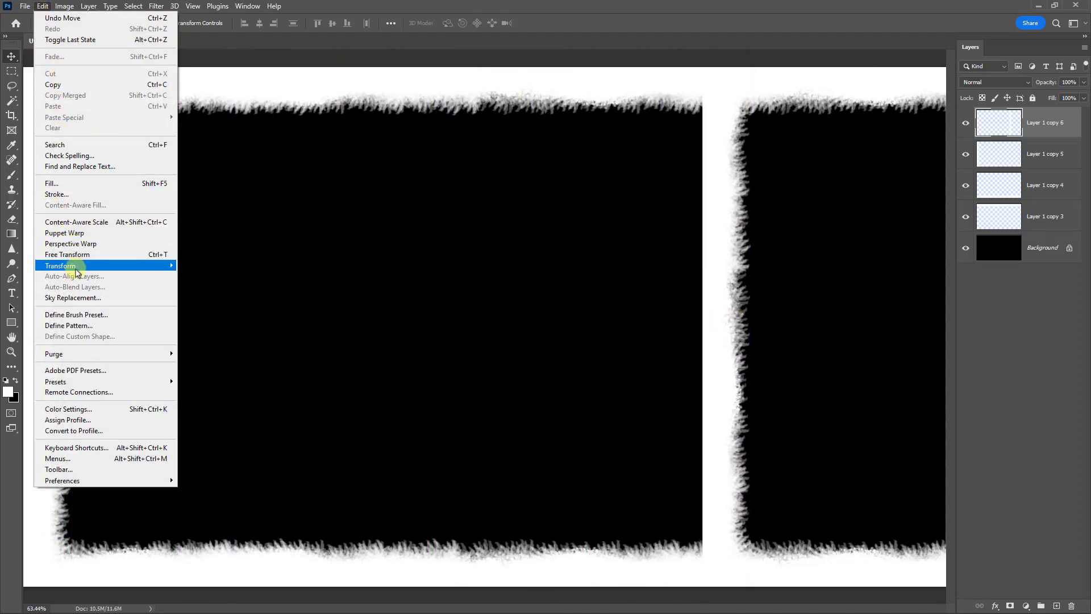
{"action": "mouse_move", "coordinate": [76, 267]}
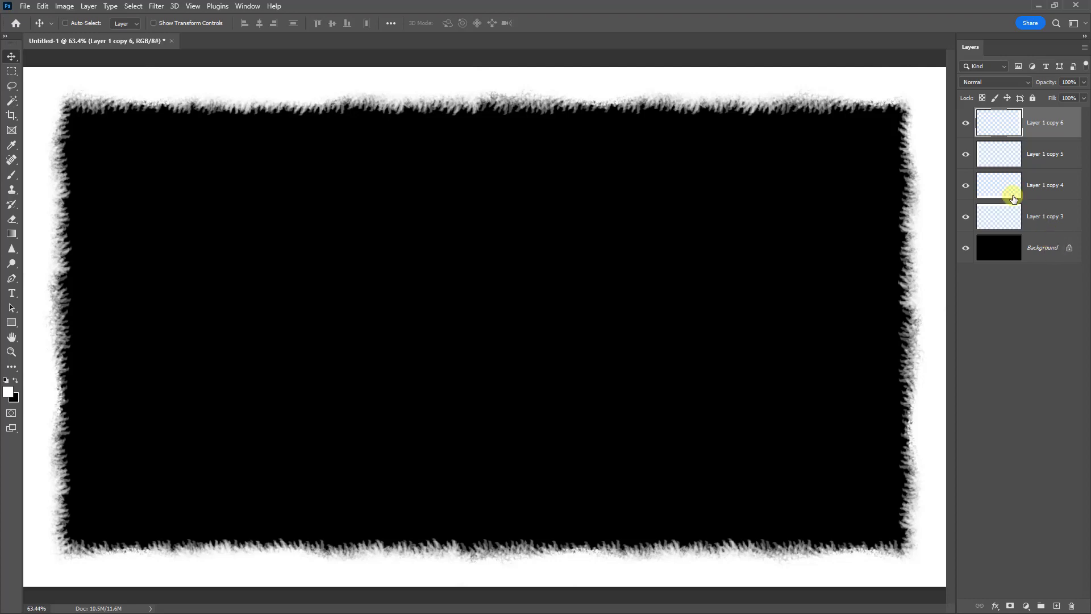
Step: Select Layer 1 copies 3 to 6 in turn and nudge each strip outward to its canvas edge
{"action": "left_click", "coordinate": [1043, 219]}
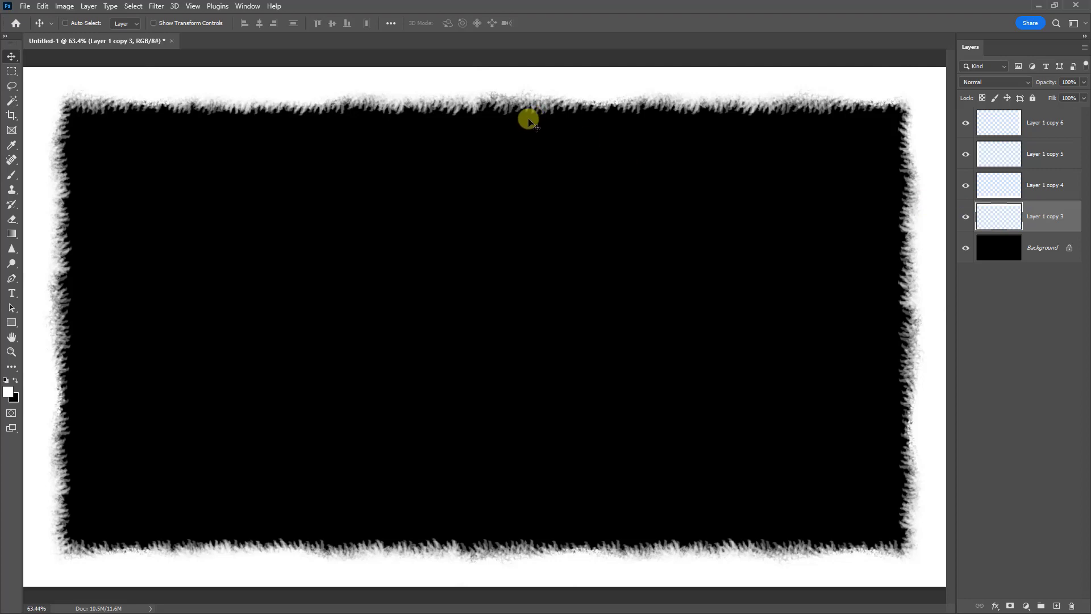
{"action": "left_click_drag", "start_coordinate": [462, 92], "coordinate": [459, 78]}
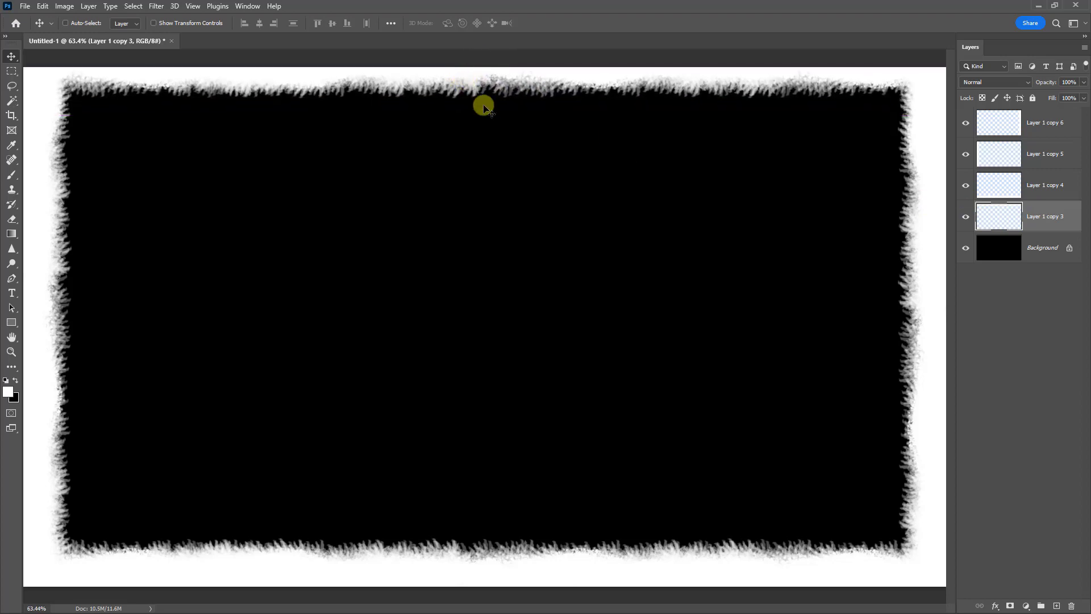
{"action": "left_click", "coordinate": [1047, 186]}
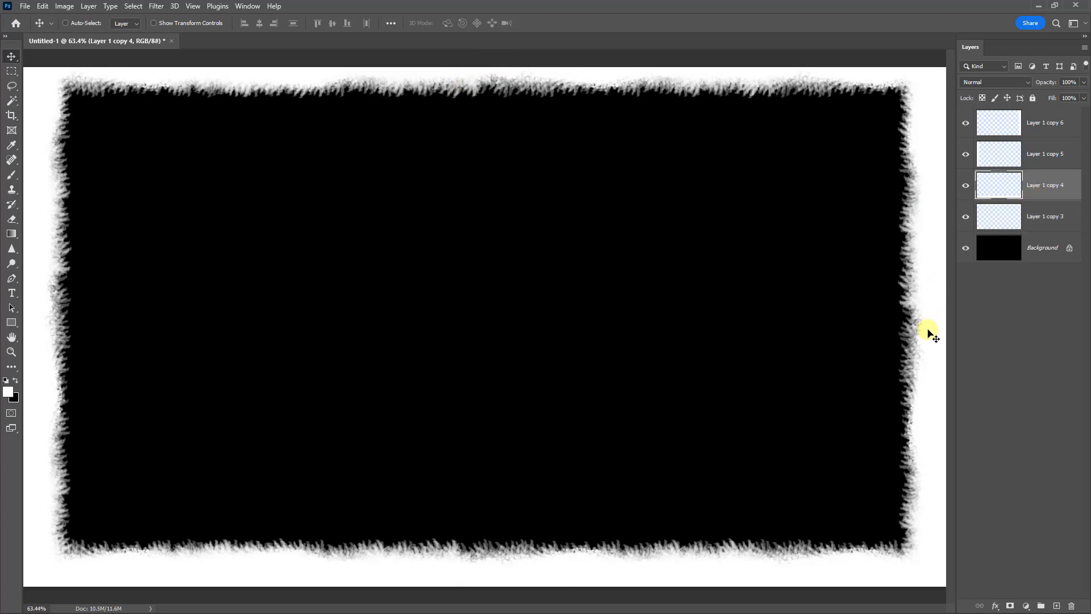
{"action": "left_click_drag", "start_coordinate": [928, 329], "coordinate": [904, 344]}
{"action": "left_click", "coordinate": [1043, 158]}
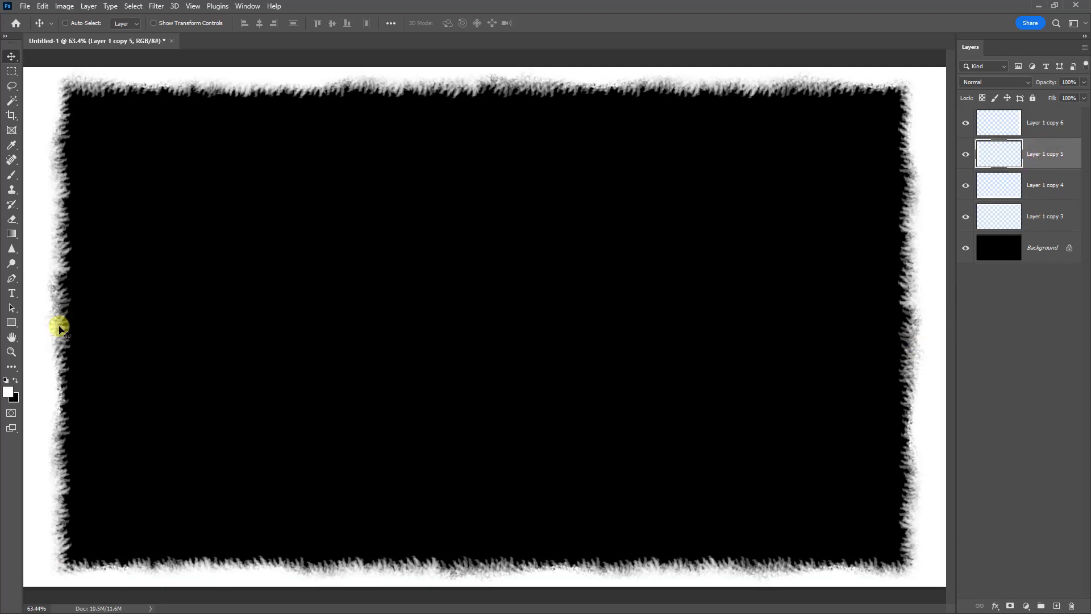
{"action": "left_click_drag", "start_coordinate": [60, 325], "coordinate": [42, 326]}
{"action": "left_click", "coordinate": [1050, 125]}
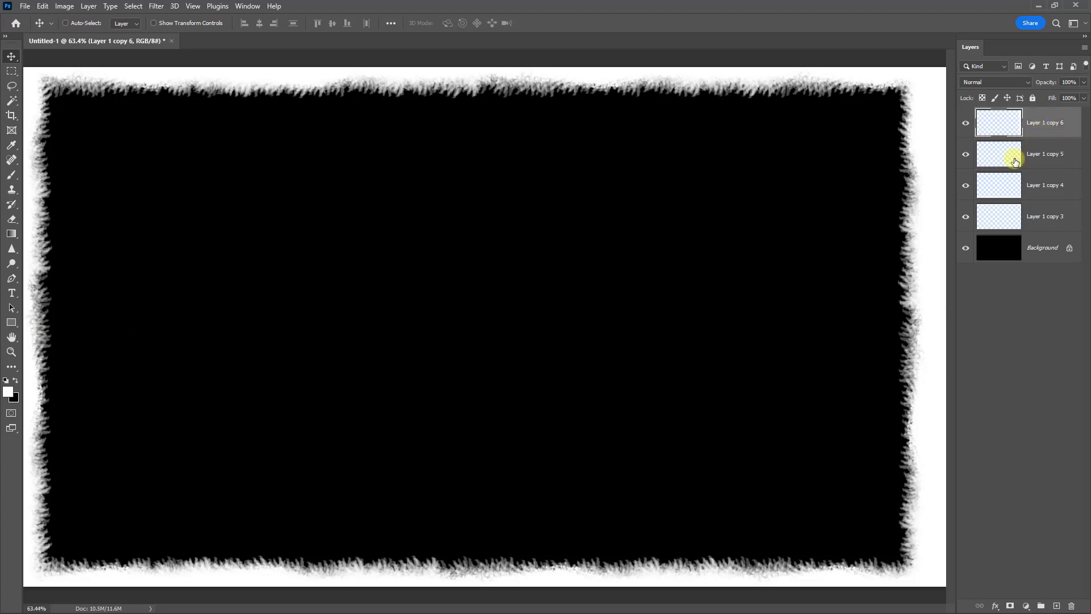
{"action": "left_click_drag", "start_coordinate": [901, 371], "coordinate": [921, 370]}
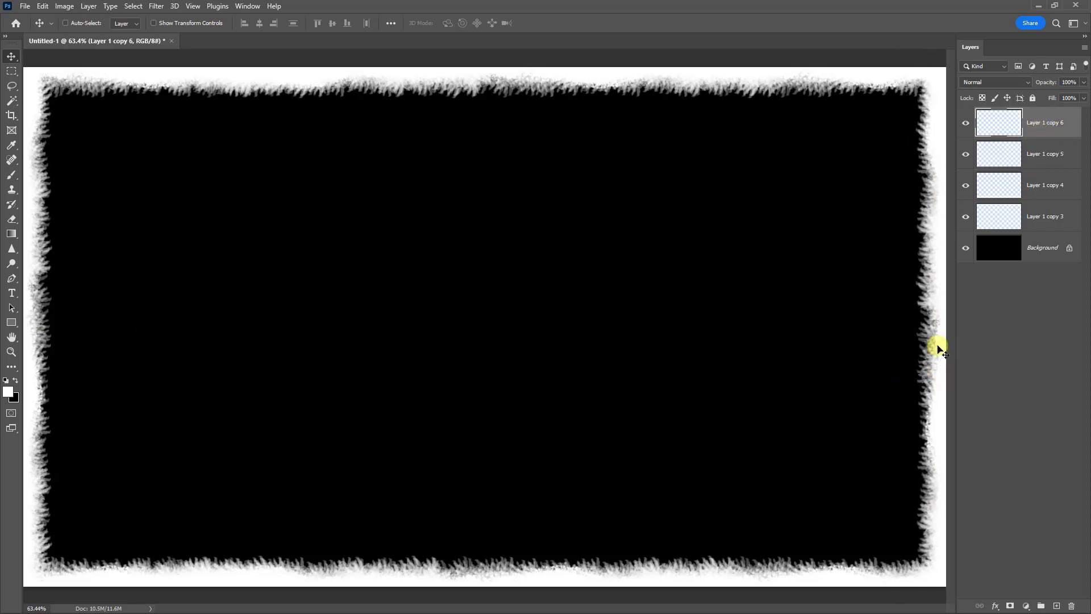
Step: Merge the four selected edge strip layers into one frame layer
{"action": "left_click", "coordinate": [1045, 215], "text": "shift"}
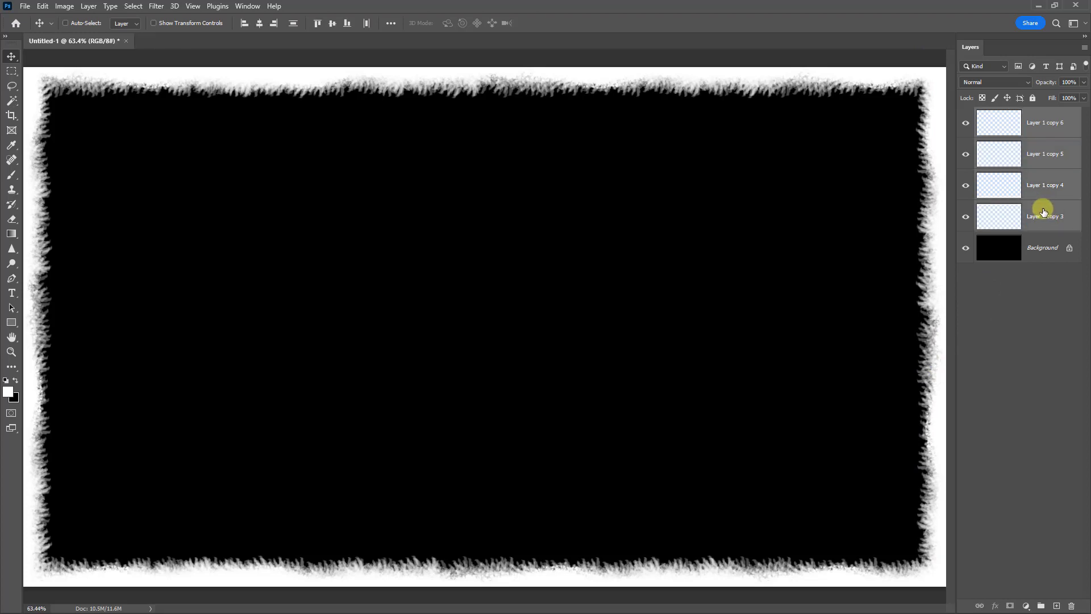
{"action": "right_click", "coordinate": [1046, 210]}
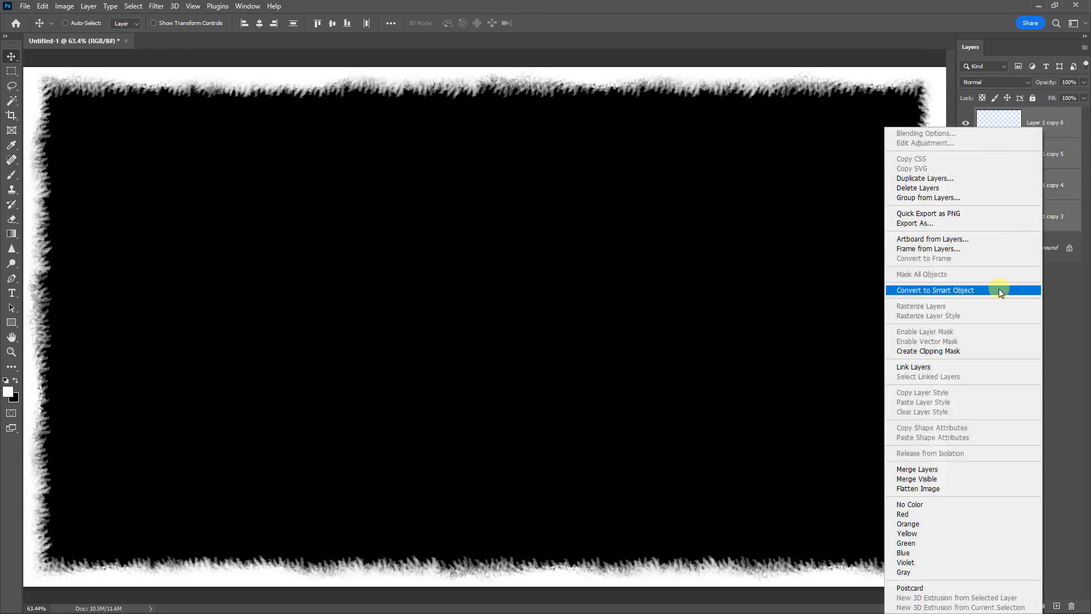
{"action": "left_click", "coordinate": [936, 471]}
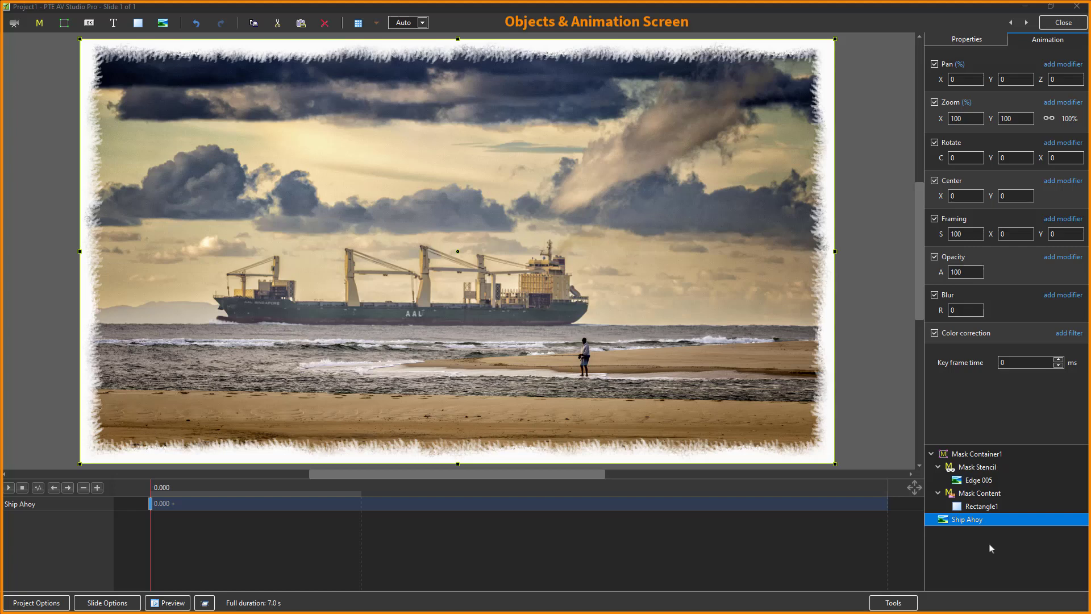
Step: Select the Edge 005 stencil under Mask Stencil in PTE AV Studio's object tree
{"action": "left_click", "coordinate": [987, 483]}
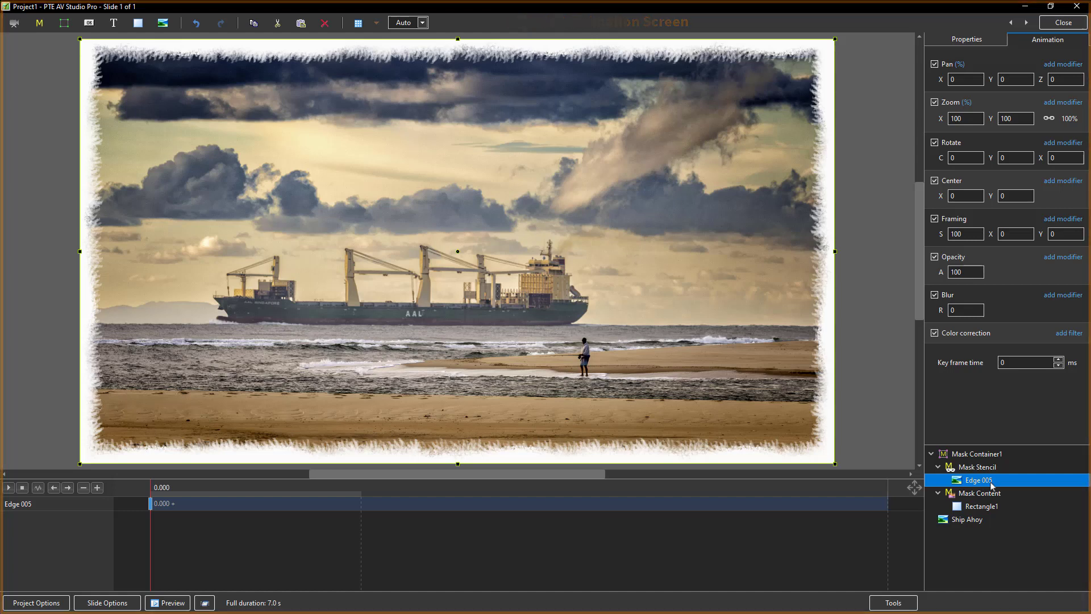